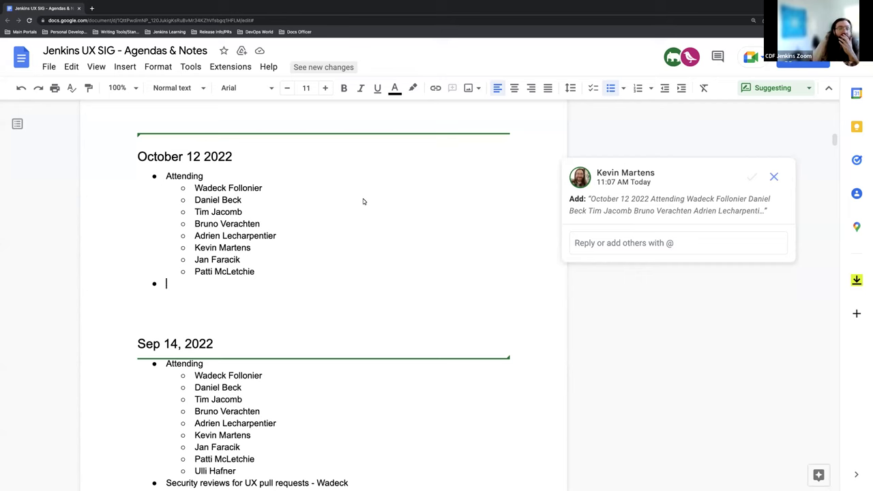
# Step: Reject the October 12 2022 suggestion, undo it twice, then reject it for good so Sep 14 leads
pyautogui.scroll(-1, 363, 198)
pyautogui.click(773, 176)
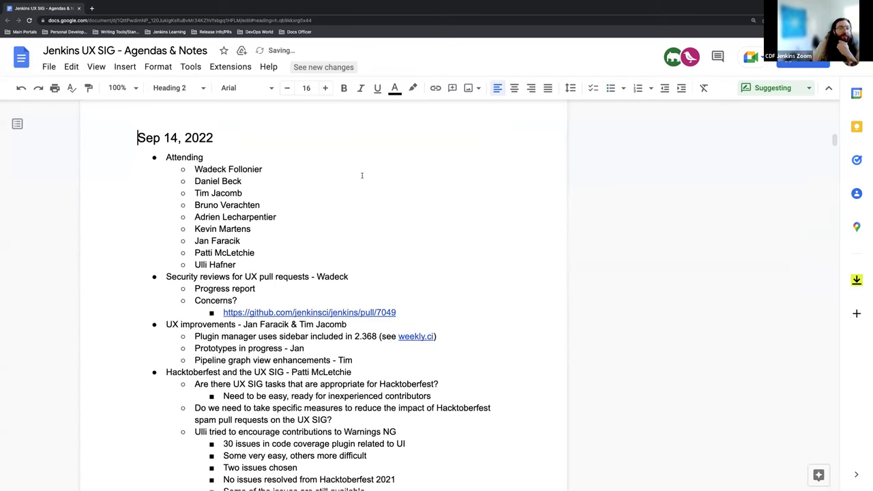
pyautogui.scroll(1, 362, 175)
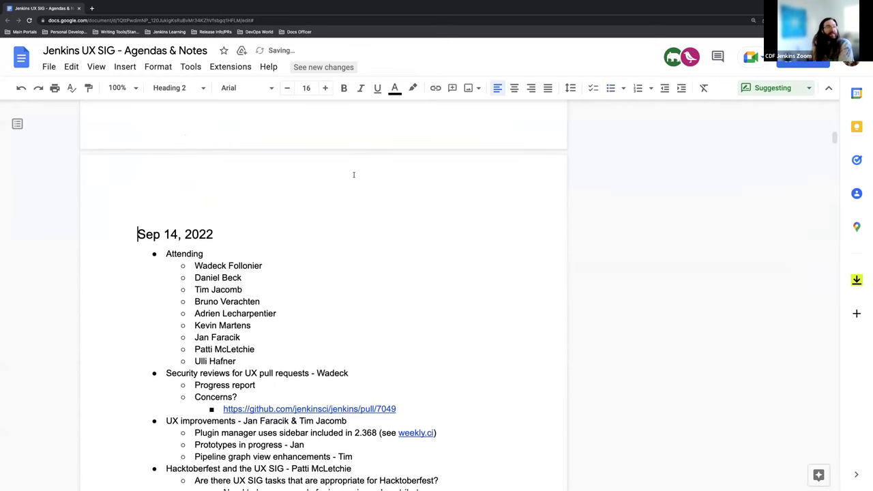
pyautogui.hotkey('ctrl', 'z')
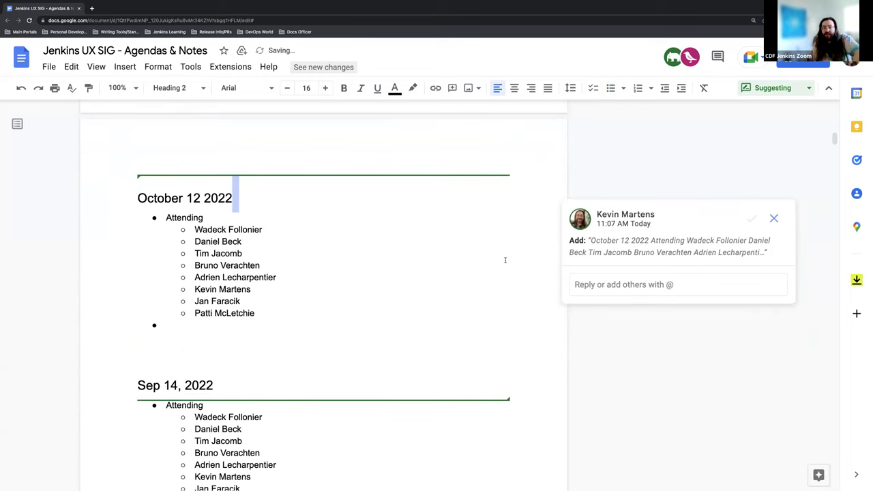
pyautogui.scroll(-1, 502, 253)
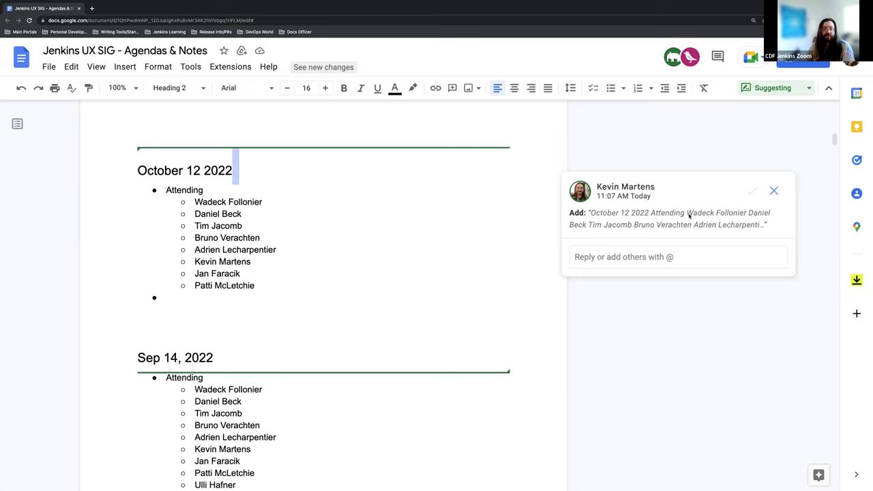
pyautogui.click(773, 190)
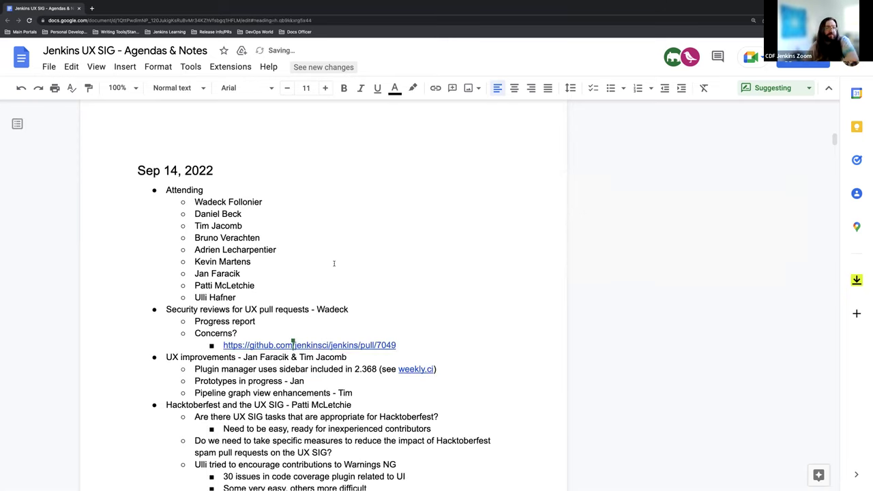
pyautogui.hotkey('ctrl', 'z')
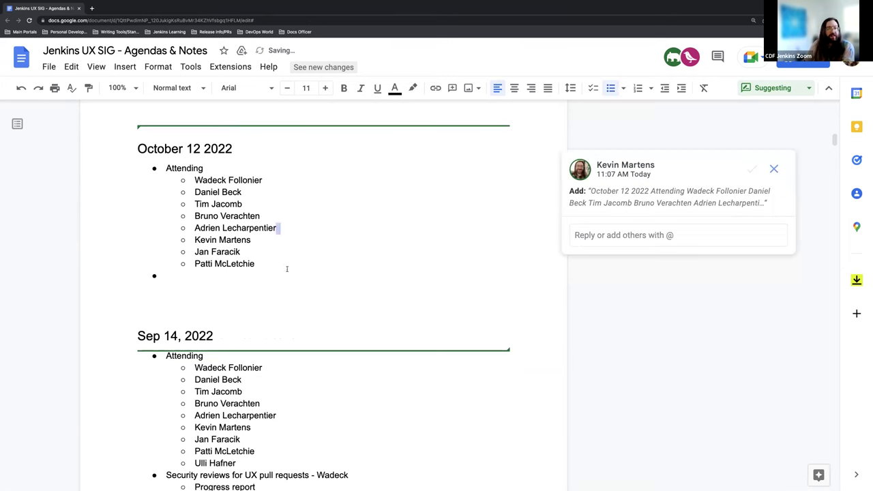
pyautogui.click(207, 278)
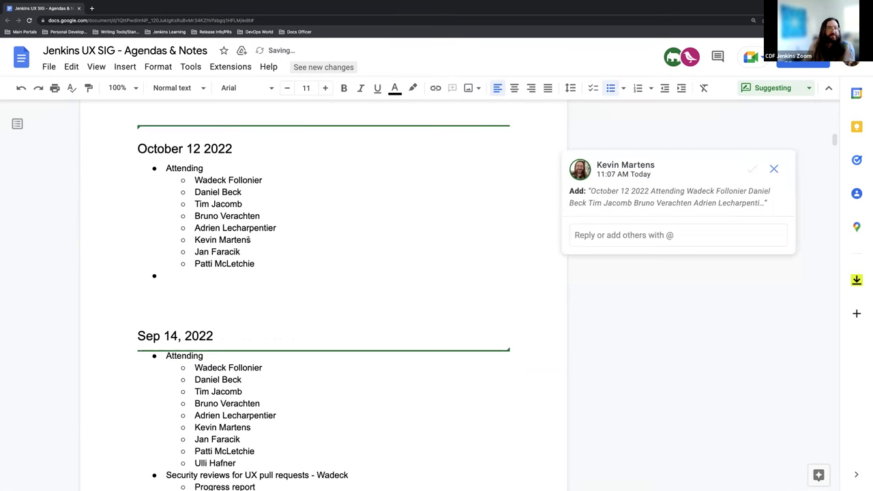
pyautogui.moveTo(250, 3)
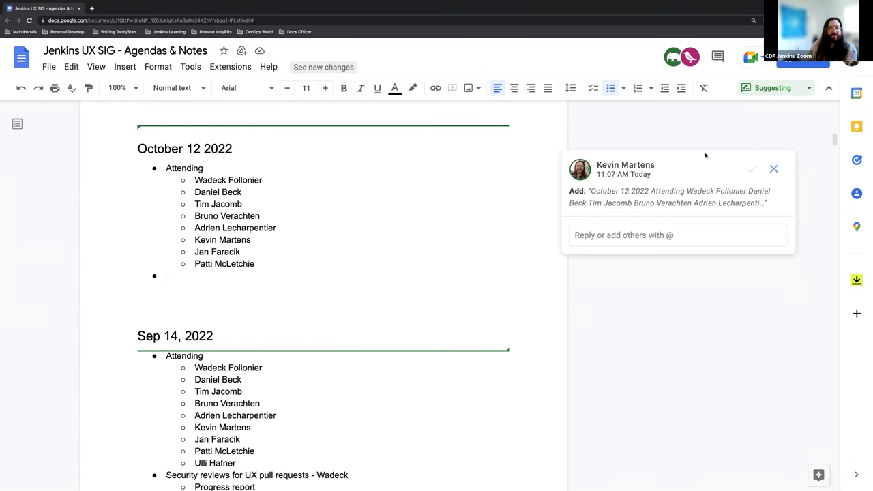
pyautogui.click(773, 172)
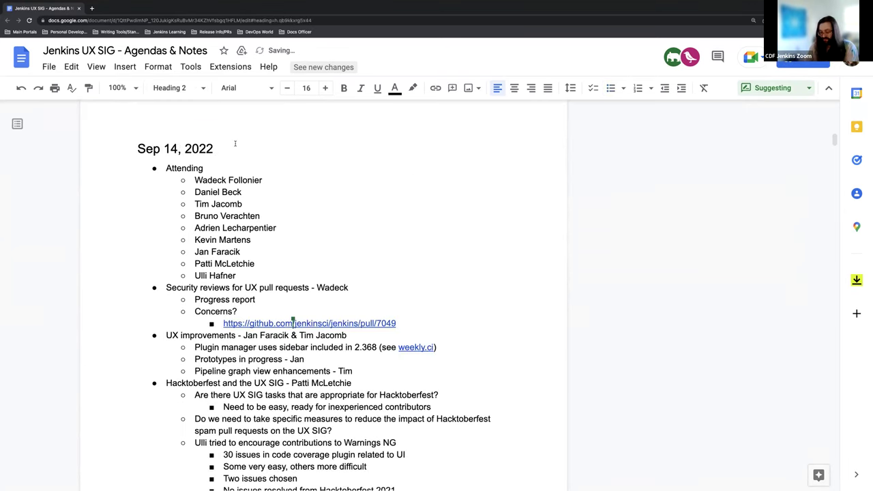
# Step: Restore the October 12 2022 notes and delete one attendee's name from their Attending list
pyautogui.hotkey('ctrl', 'z')
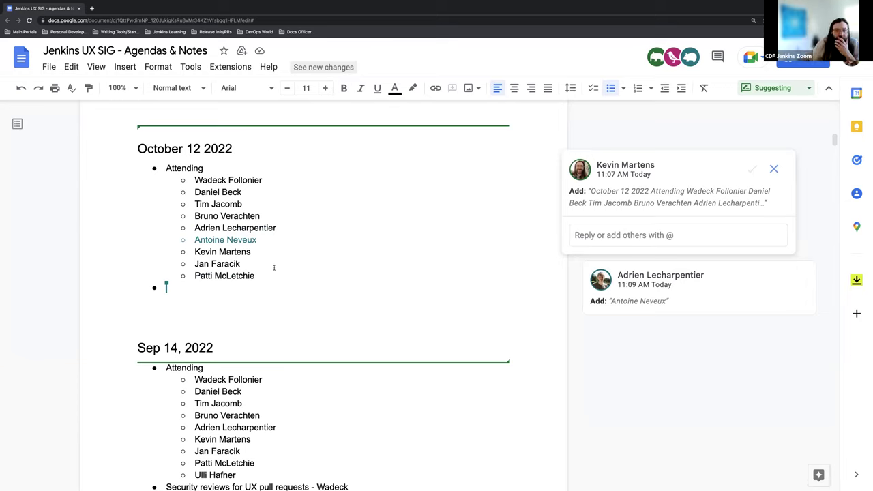
pyautogui.moveTo(252, 263); pyautogui.dragTo(193, 263)
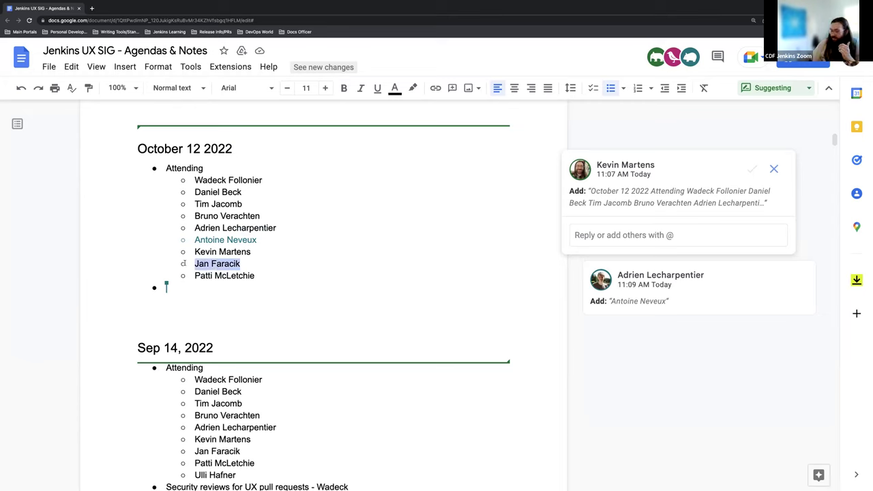
pyautogui.press('BackSpace')
pyautogui.press('BackSpace')
pyautogui.press('BackSpace')
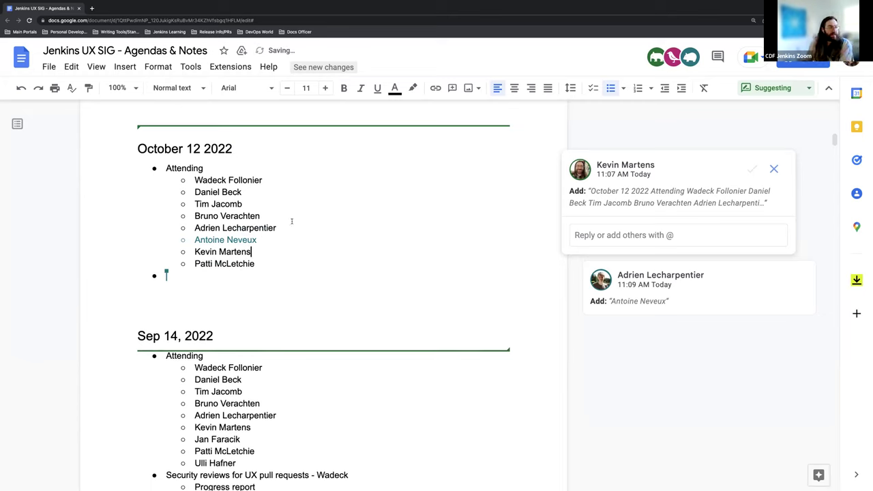
# Step: Open pull request #5570 in a new browser tab from the address-bar suggestion
pyautogui.click(92, 8)
pyautogui.write('left')
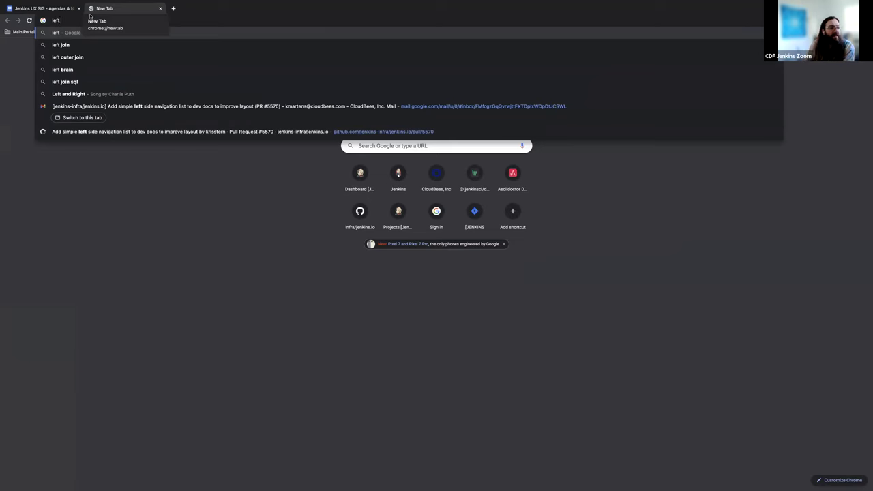
pyautogui.press('Down')
pyautogui.press('Down')
pyautogui.press('Down')
pyautogui.press('Return')
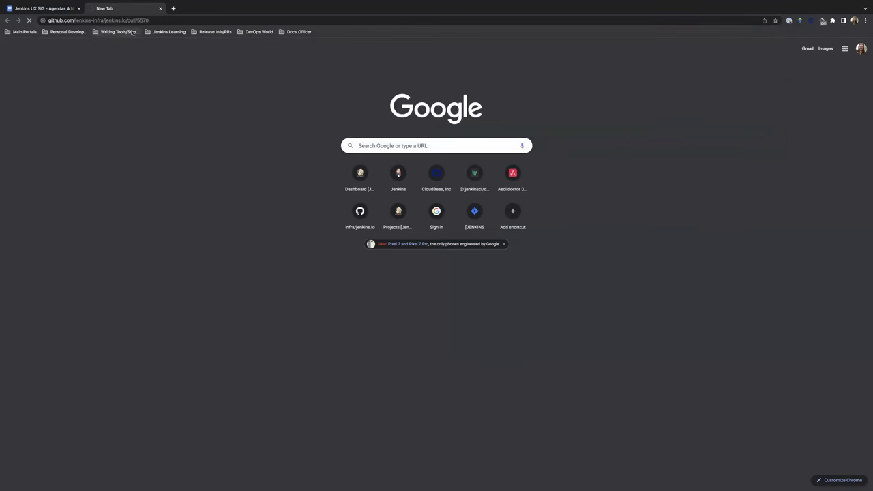
# Step: Zoom the PR #5570 page in twice, grab its address, and return to the notes document
pyautogui.scroll(-4, 273, 259)
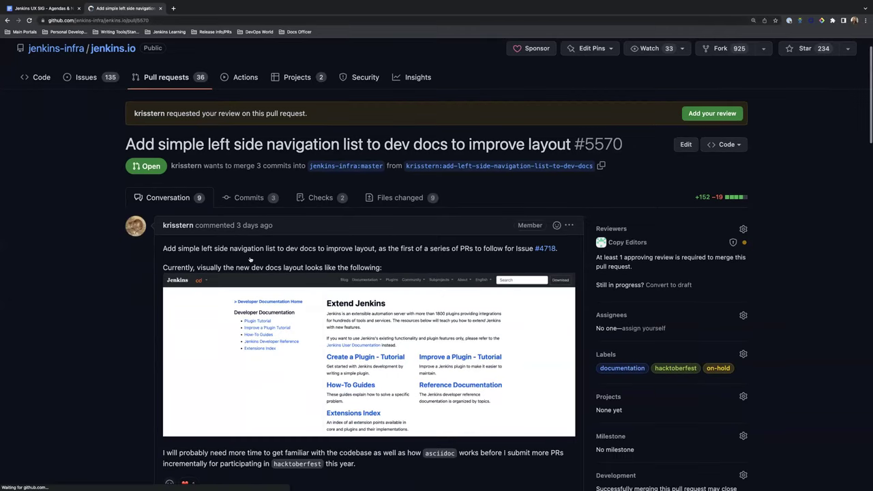
pyautogui.hotkey('ctrl', '+')
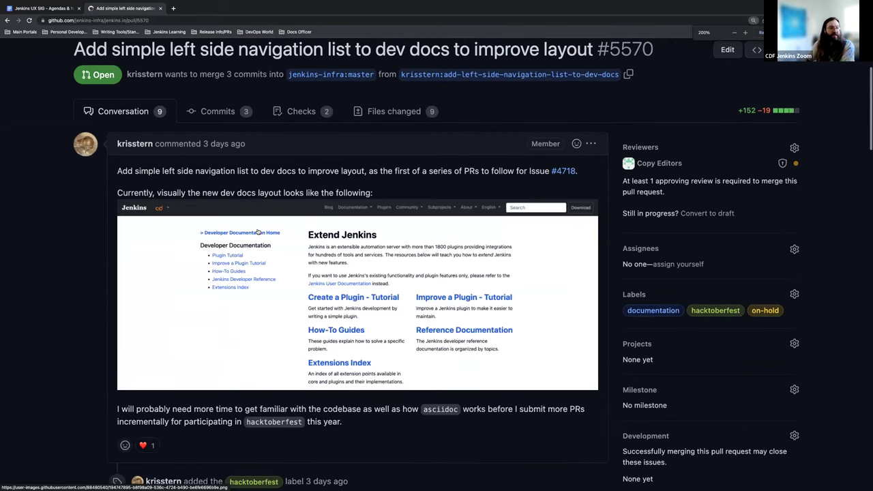
pyautogui.hotkey('ctrl', '+')
pyautogui.scroll(-3, 222, 238)
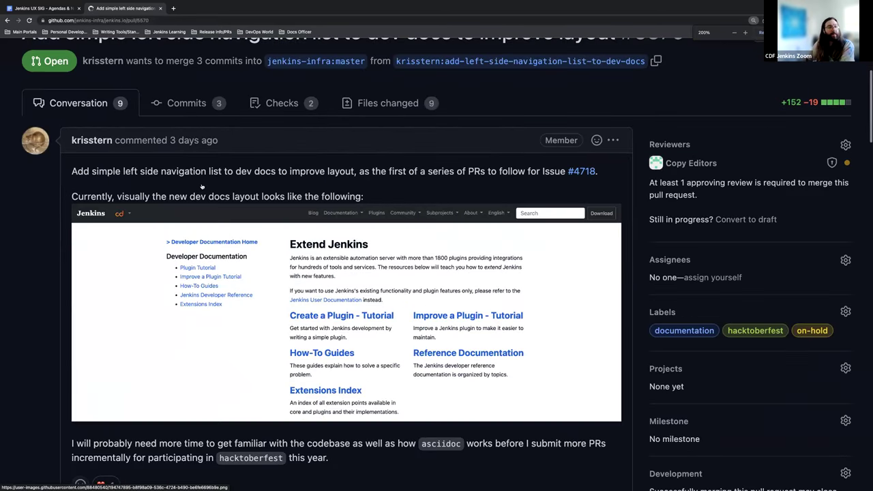
pyautogui.click(121, 21)
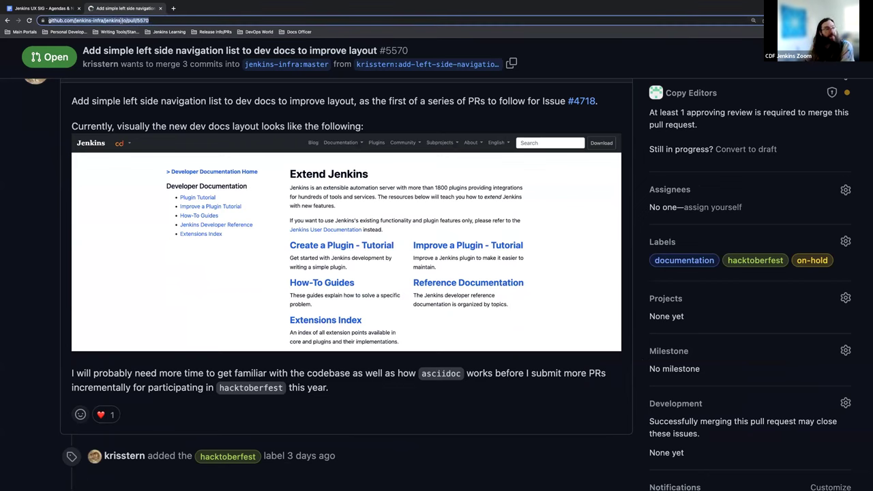
pyautogui.click(45, 8)
# Step: Paste the PR #5570 link onto the empty bullet below the attendees and add a new attendee sub-bullet
pyautogui.write('https://github.com/jenkins-infra/jenkins.io/pull/5570')
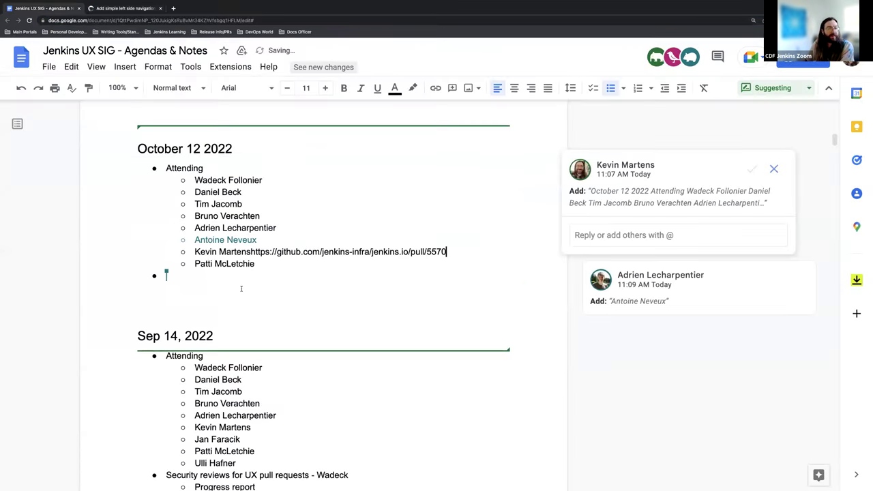
pyautogui.hotkey('ctrl', 'z')
pyautogui.click(220, 275)
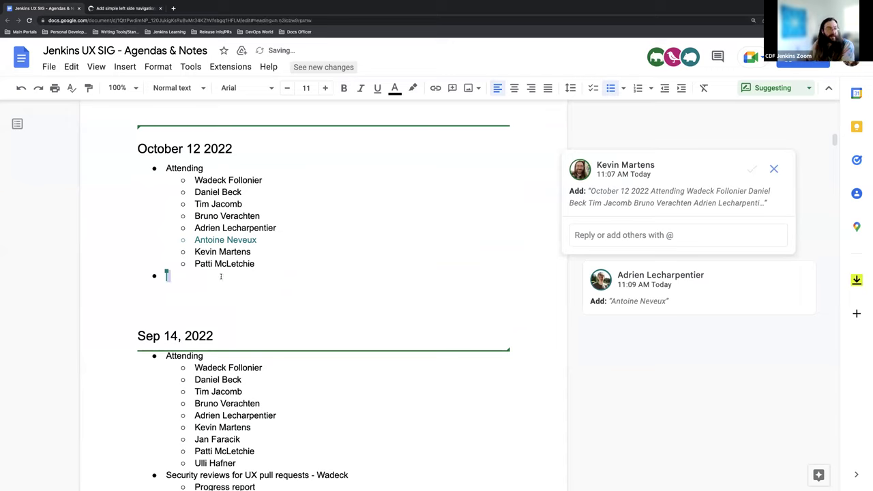
pyautogui.write('https://github.com/jenkins-infra/jenkins.io/pull/5570')
pyautogui.press('Up')
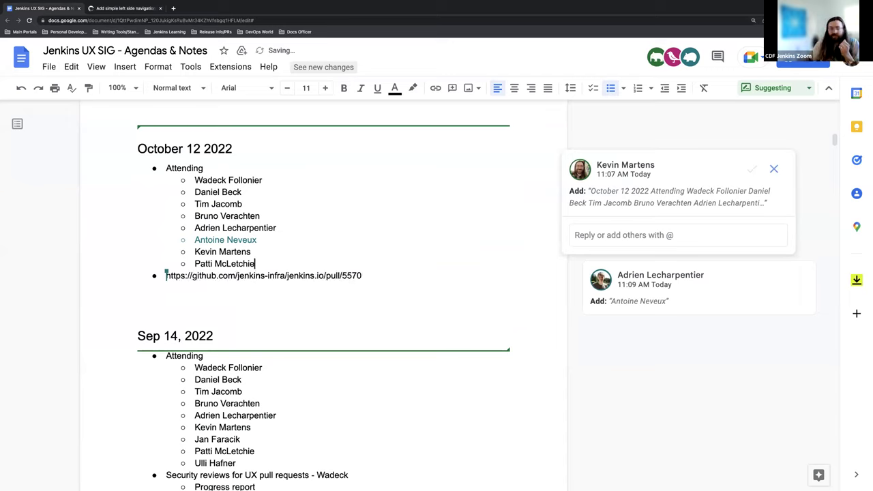
pyautogui.press('Return')
pyautogui.press('Down')
pyautogui.press('Down')
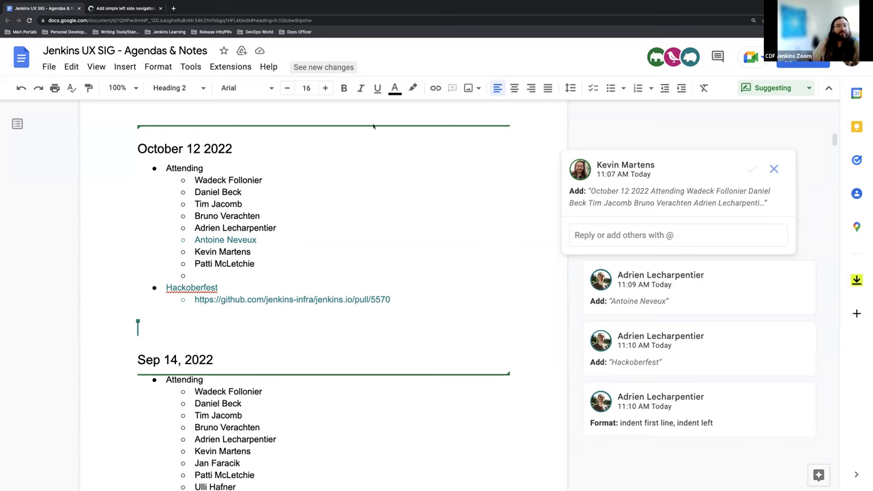
# Step: Reject the October 12 2022 section by mistake and immediately undo it to keep it
pyautogui.click(773, 170)
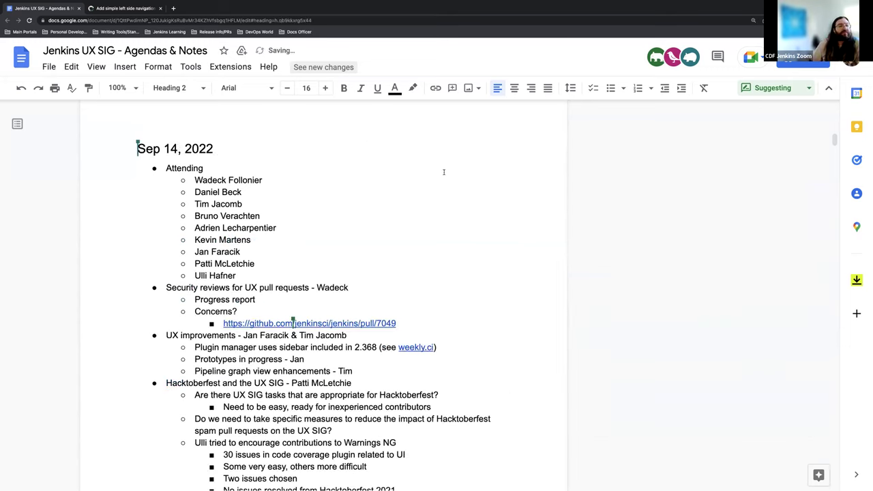
pyautogui.hotkey('ctrl', 'z')
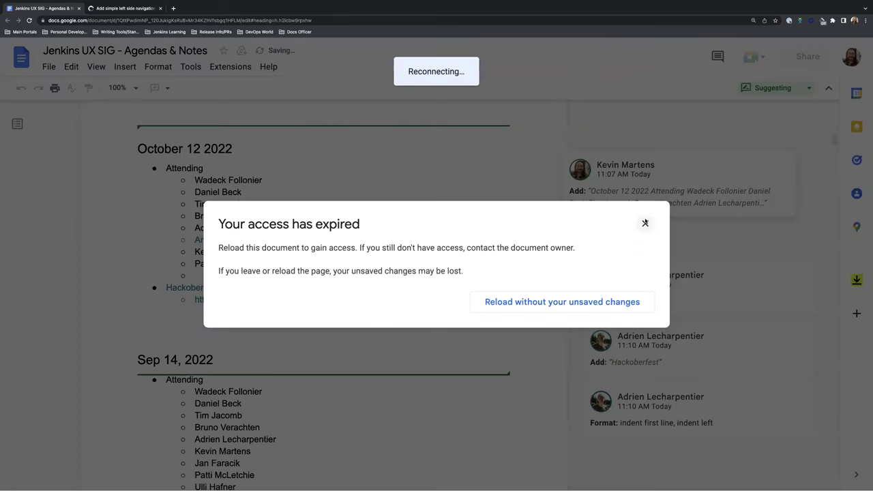
# Step: Dismiss the access-expired notice, scroll through pull request #7049, and select its address
pyautogui.click(644, 222)
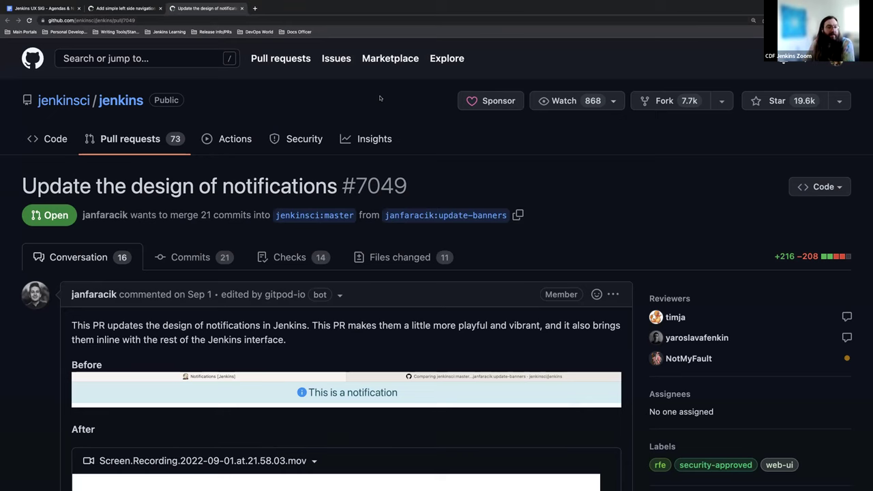
pyautogui.scroll(-5, 437, 157)
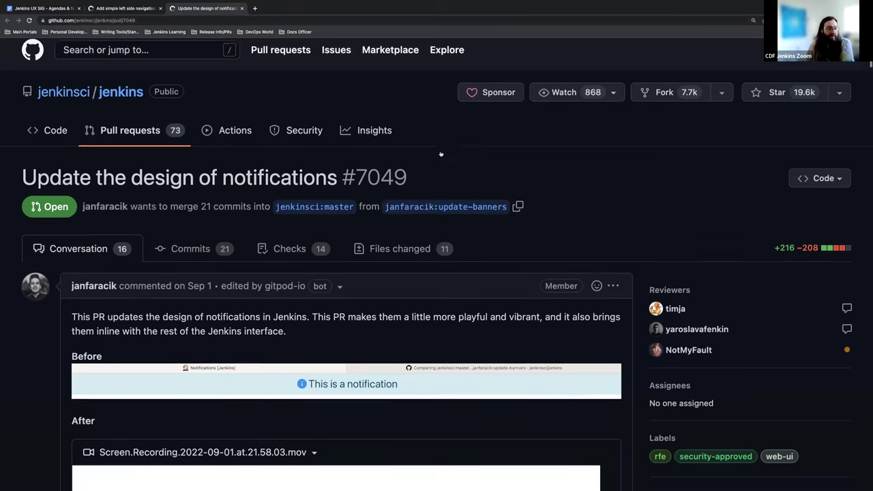
pyautogui.scroll(-20, 437, 156)
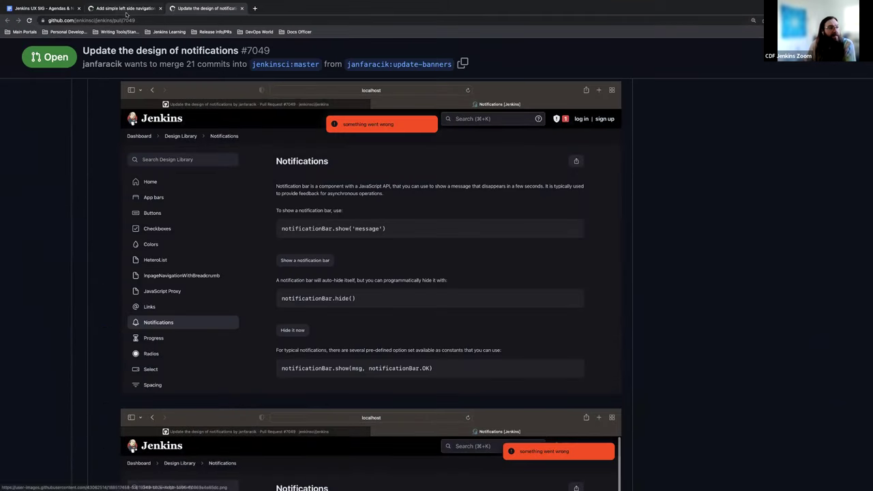
pyautogui.click(125, 19)
pyautogui.click(65, 8)
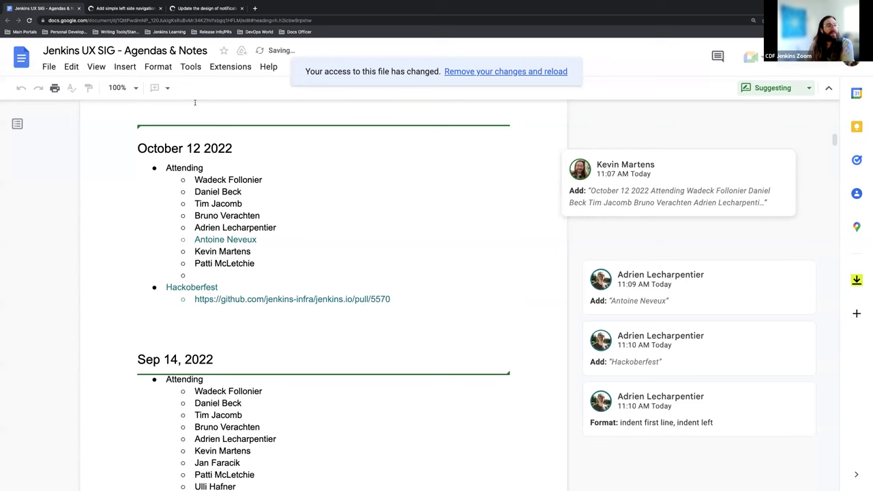
pyautogui.click(406, 299)
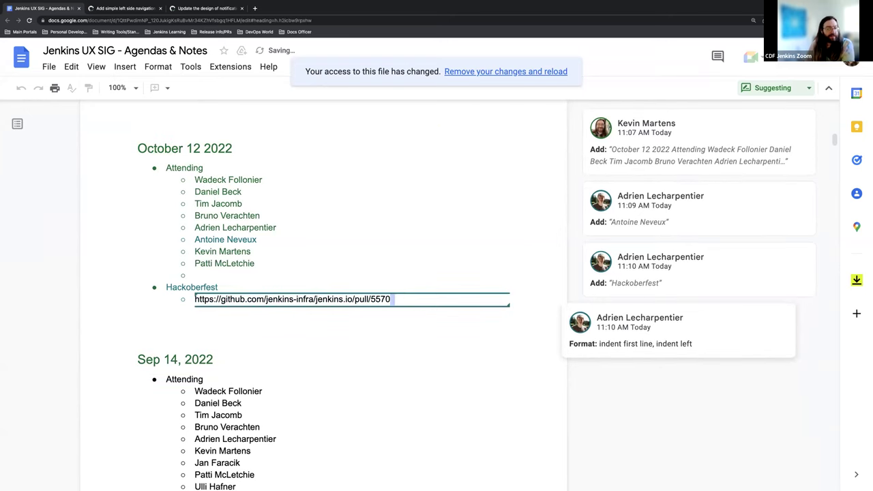
pyautogui.click(310, 320)
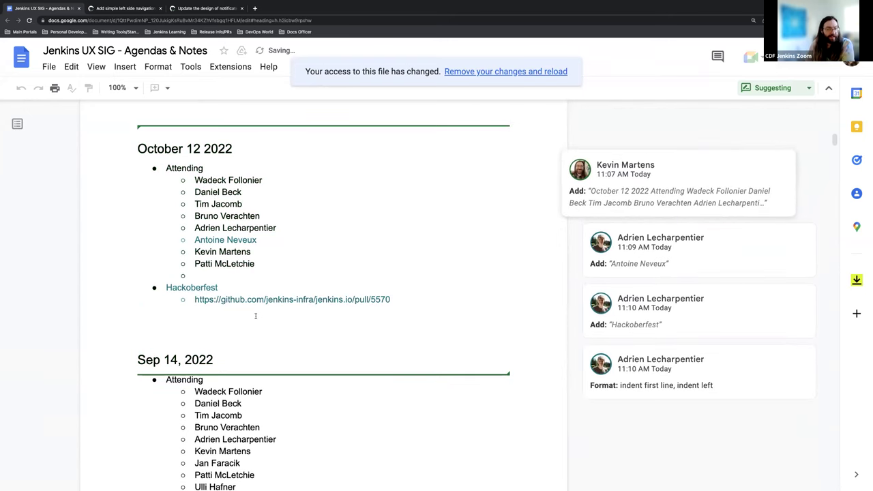
pyautogui.click(402, 288)
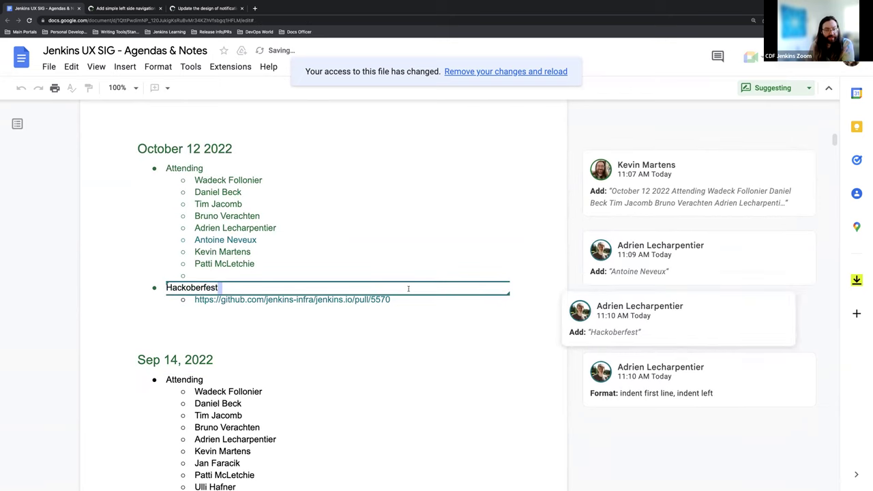
pyautogui.click(362, 234)
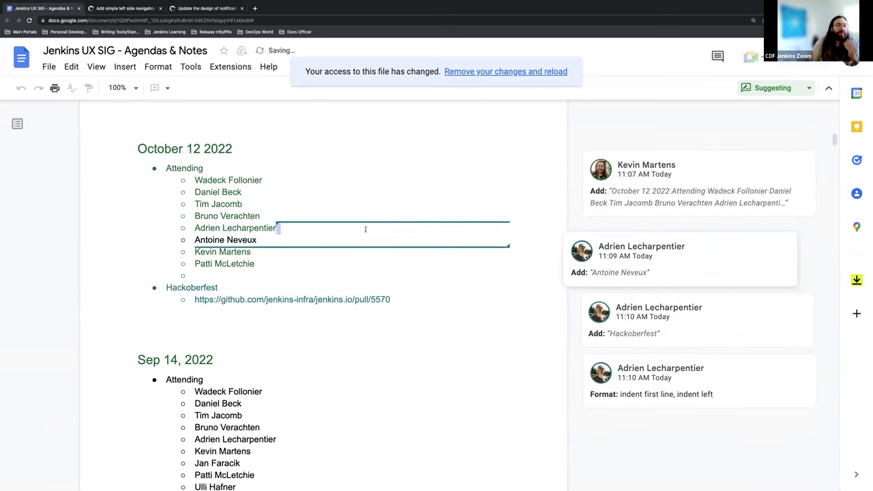
pyautogui.click(415, 301)
pyautogui.click(392, 300)
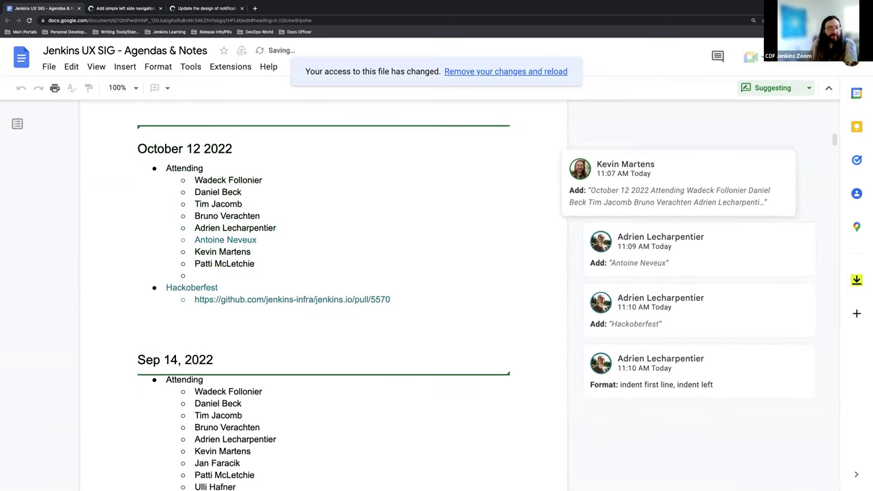